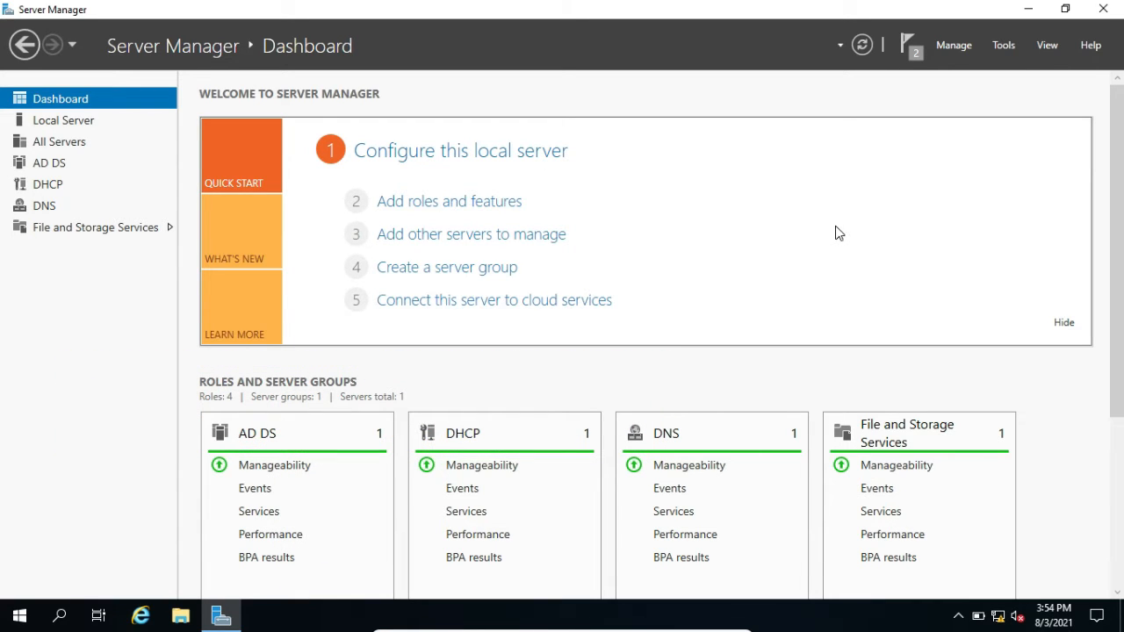
Open the DHCP console maximized with a wider tree, and expand server1.hpit.com down to the IPv4 HPIT Scope
{"action": "left_click", "coordinate": [1003, 46]}
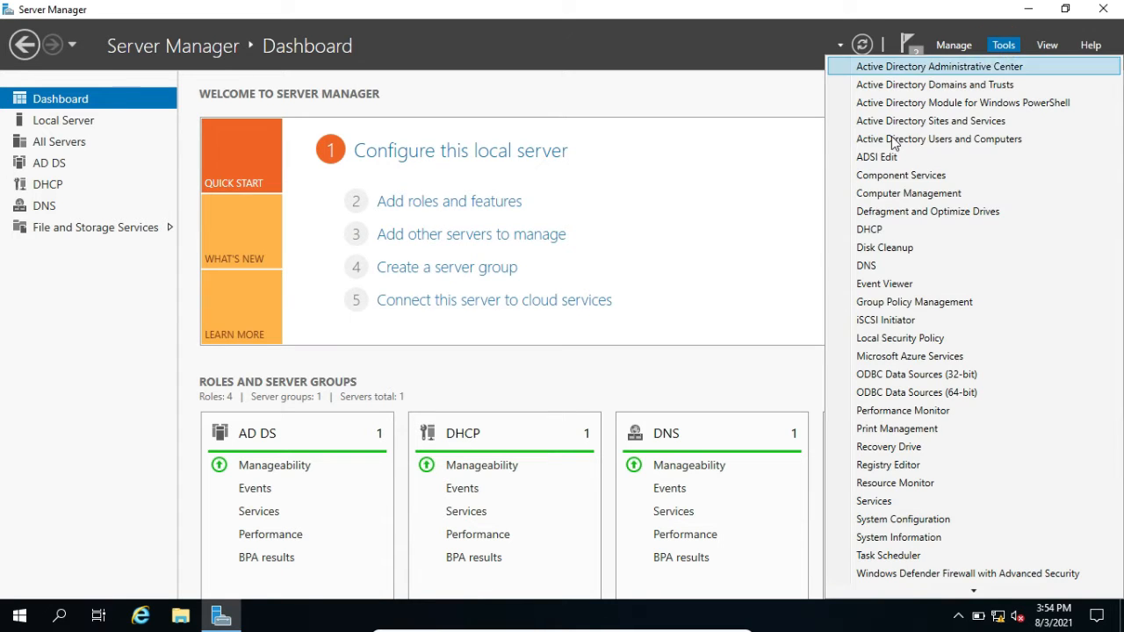
{"action": "left_click", "coordinate": [886, 230]}
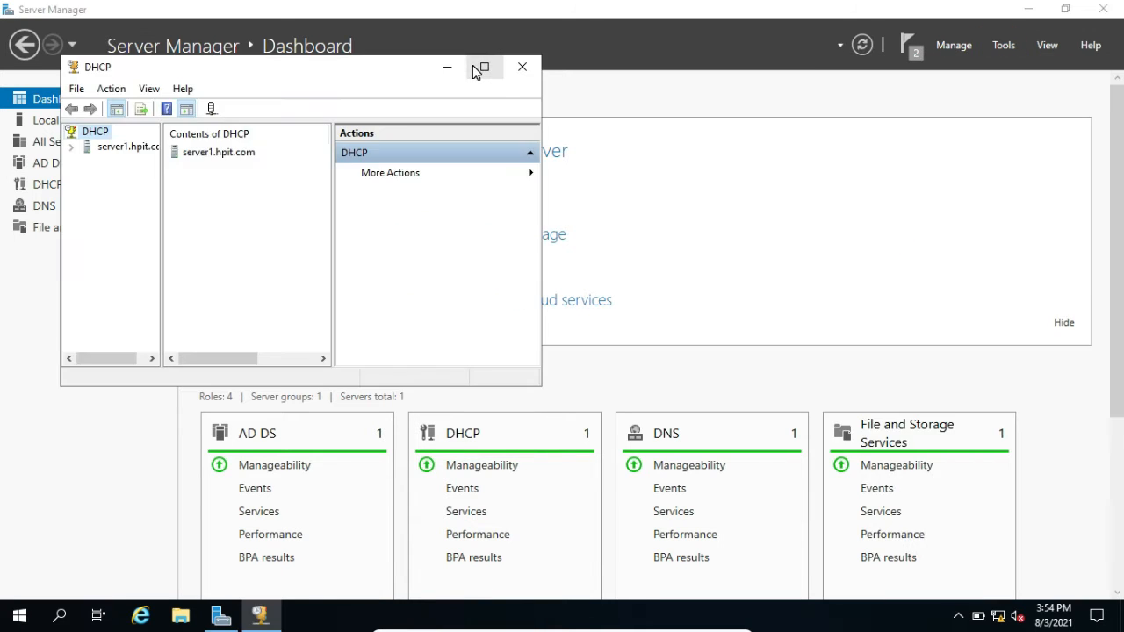
{"action": "left_click", "coordinate": [477, 67]}
{"action": "left_click_drag", "start_coordinate": [100, 150], "coordinate": [211, 163]}
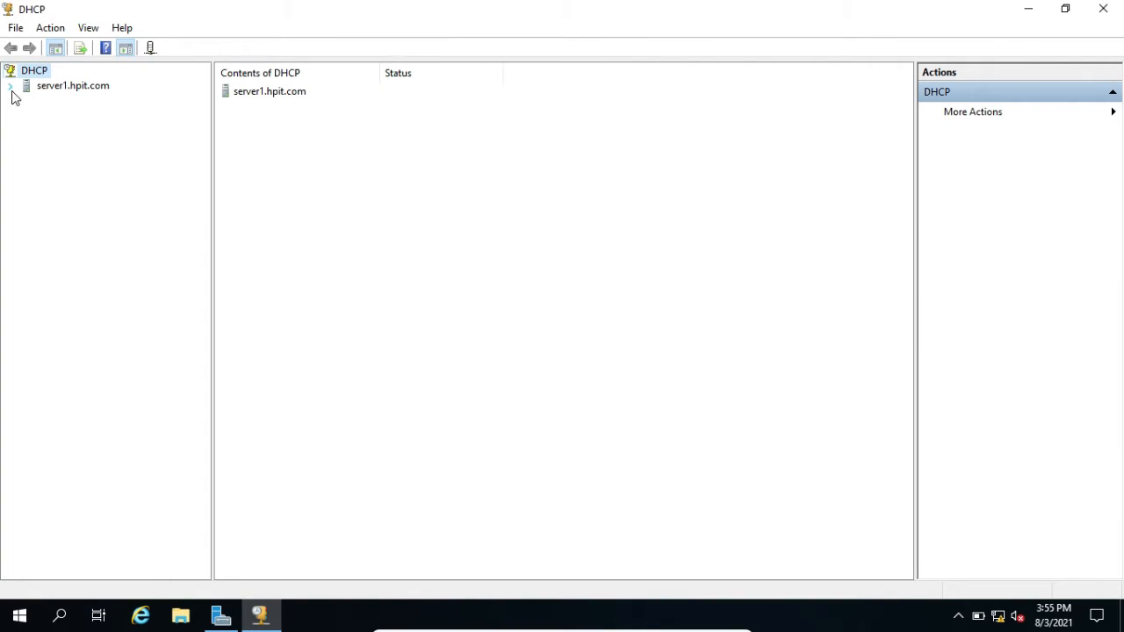
{"action": "left_click", "coordinate": [11, 86]}
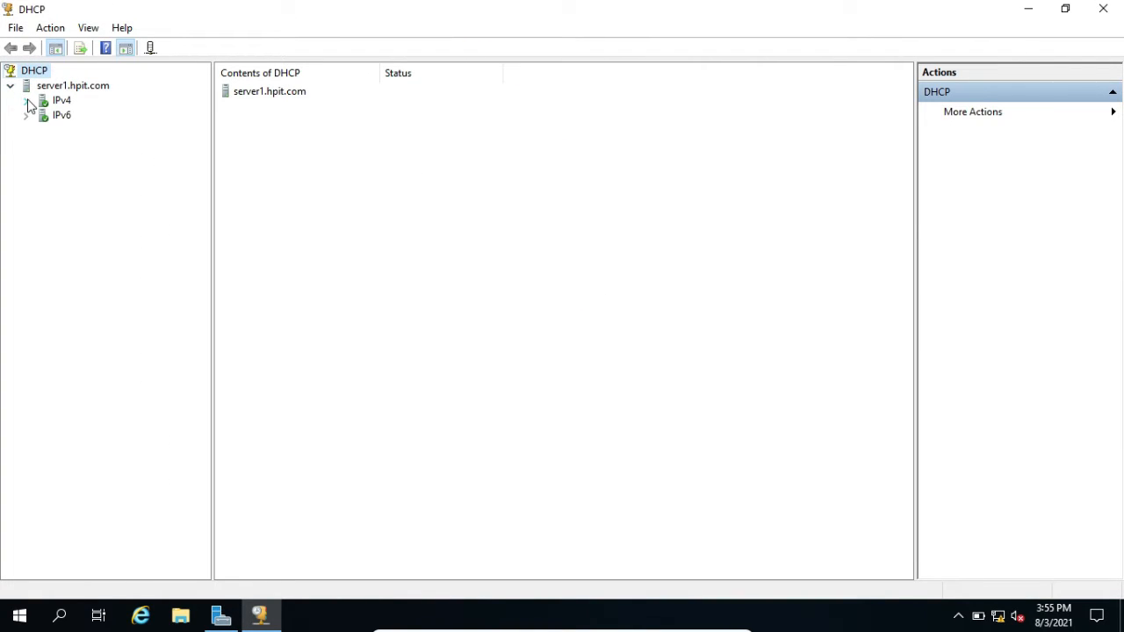
{"action": "left_click", "coordinate": [25, 100]}
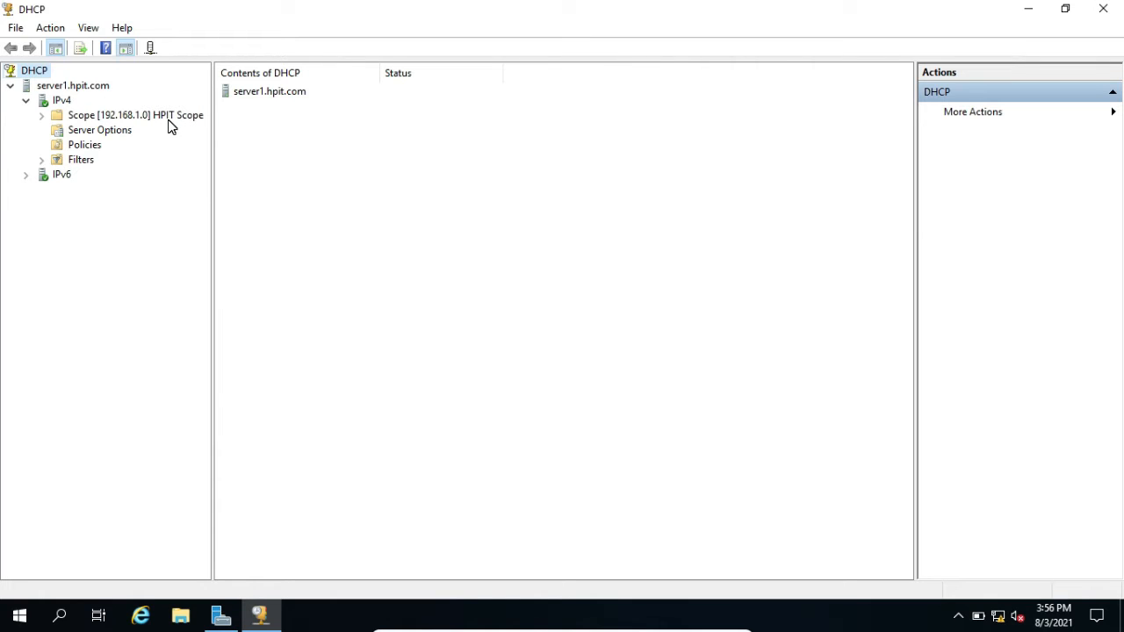
{"action": "left_click", "coordinate": [43, 116]}
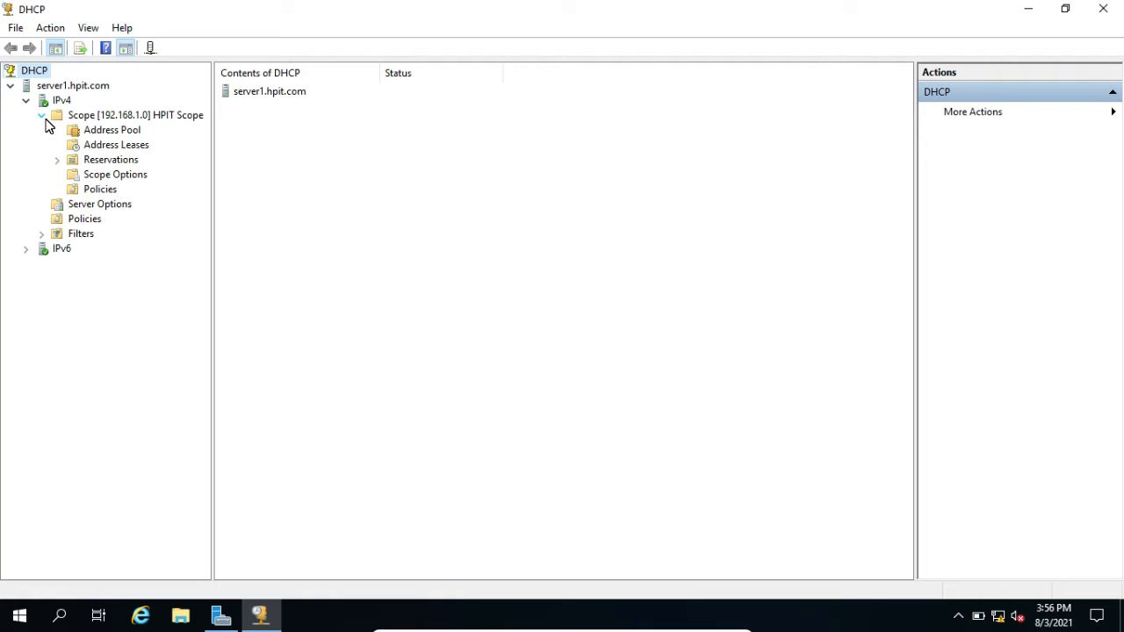
Examine the HPIT Scope's address pool, including its distribution range and both exclusion entries
{"action": "left_click", "coordinate": [92, 137]}
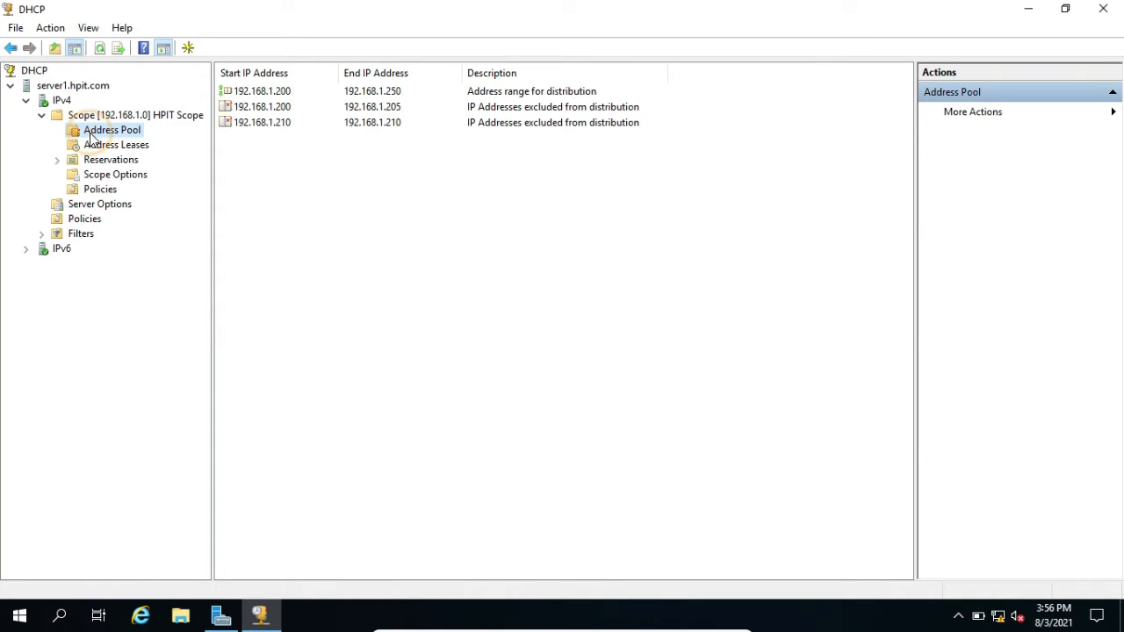
{"action": "left_click", "coordinate": [251, 96]}
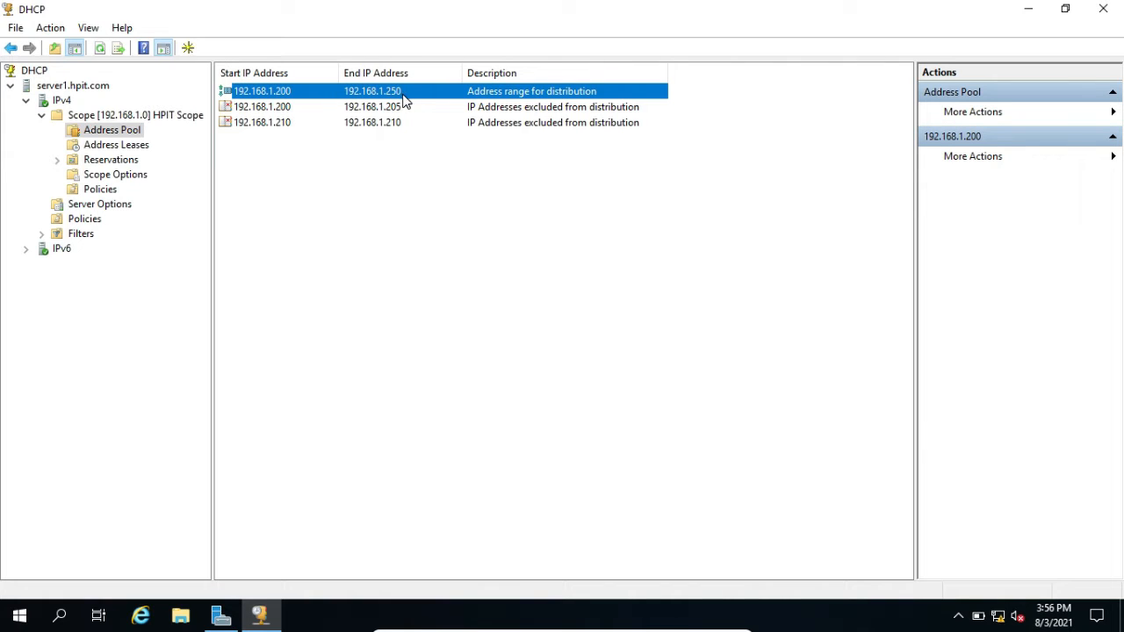
{"action": "left_click", "coordinate": [281, 111]}
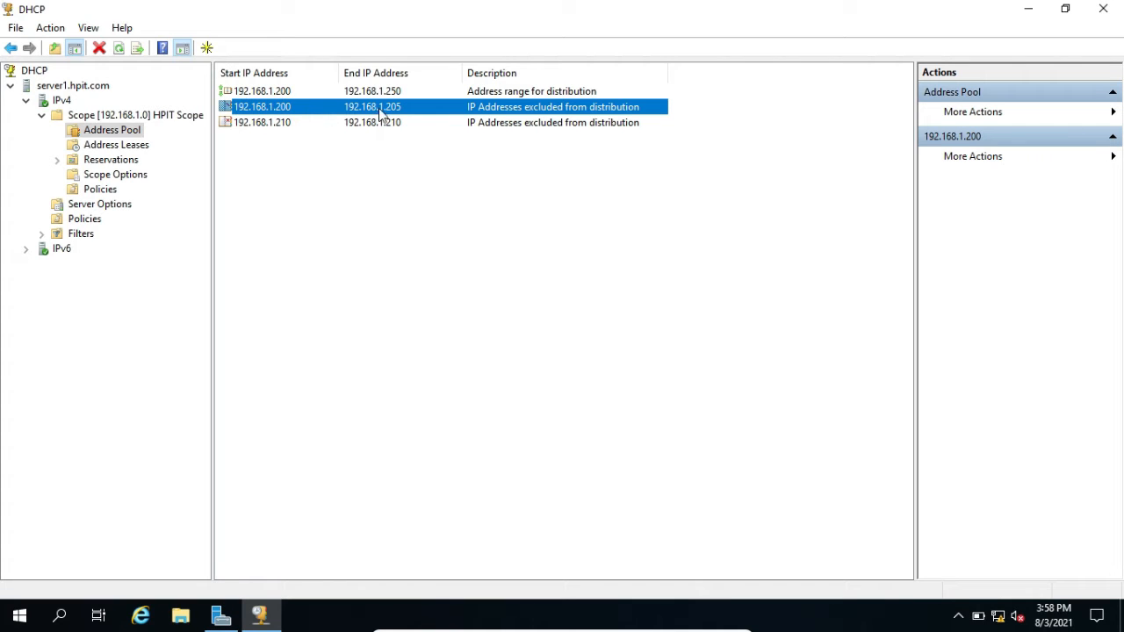
{"action": "left_click", "coordinate": [269, 124]}
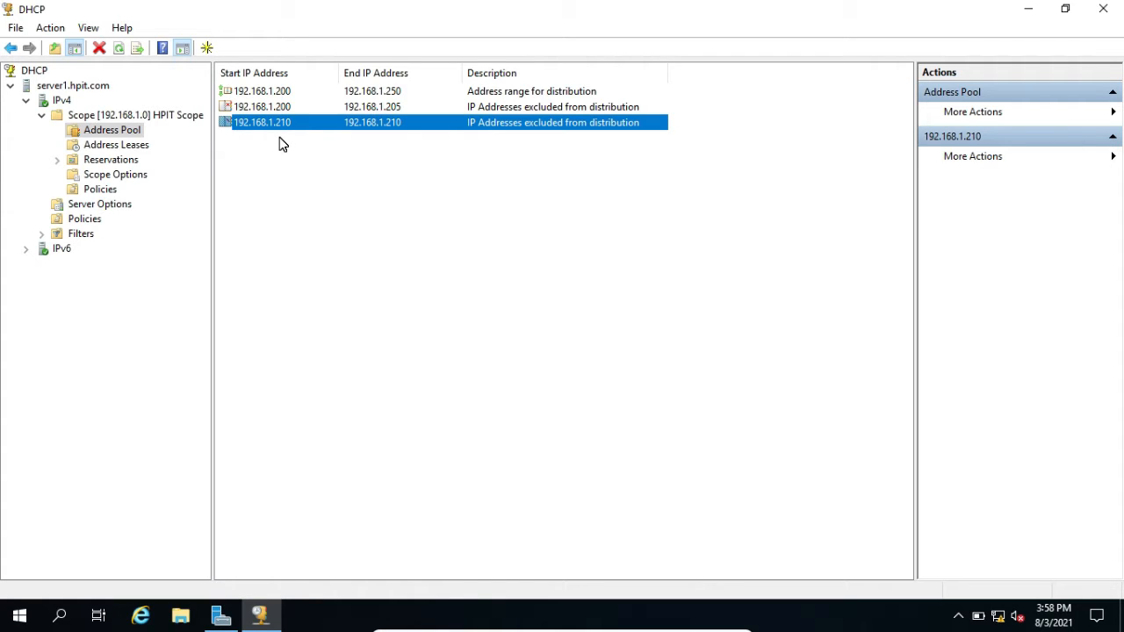
Examine the scope's address leases and reservations, checking the lease held by PC1.hpit.com
{"action": "left_click", "coordinate": [129, 150]}
{"action": "left_click", "coordinate": [259, 92]}
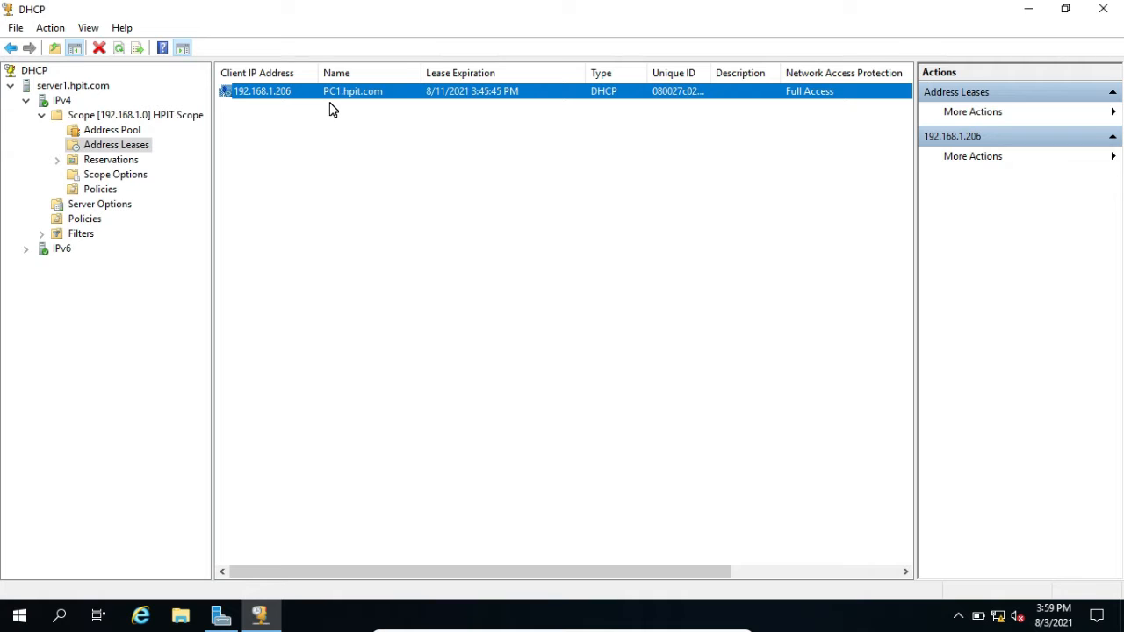
{"action": "left_click", "coordinate": [114, 160]}
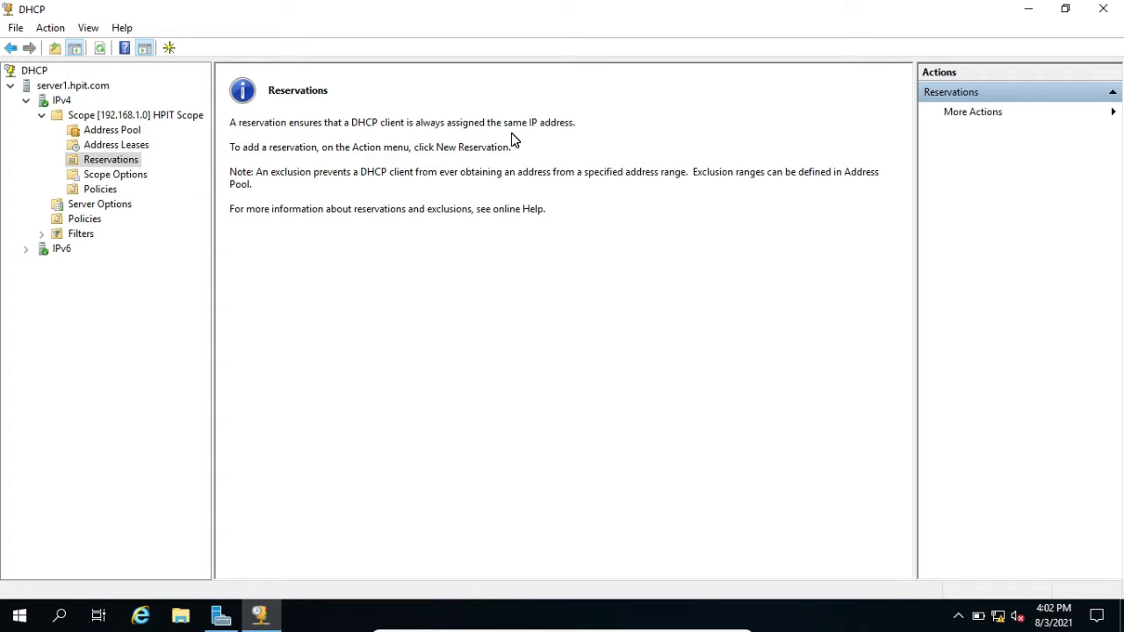
{"action": "left_click", "coordinate": [110, 150]}
{"action": "left_click", "coordinate": [338, 96]}
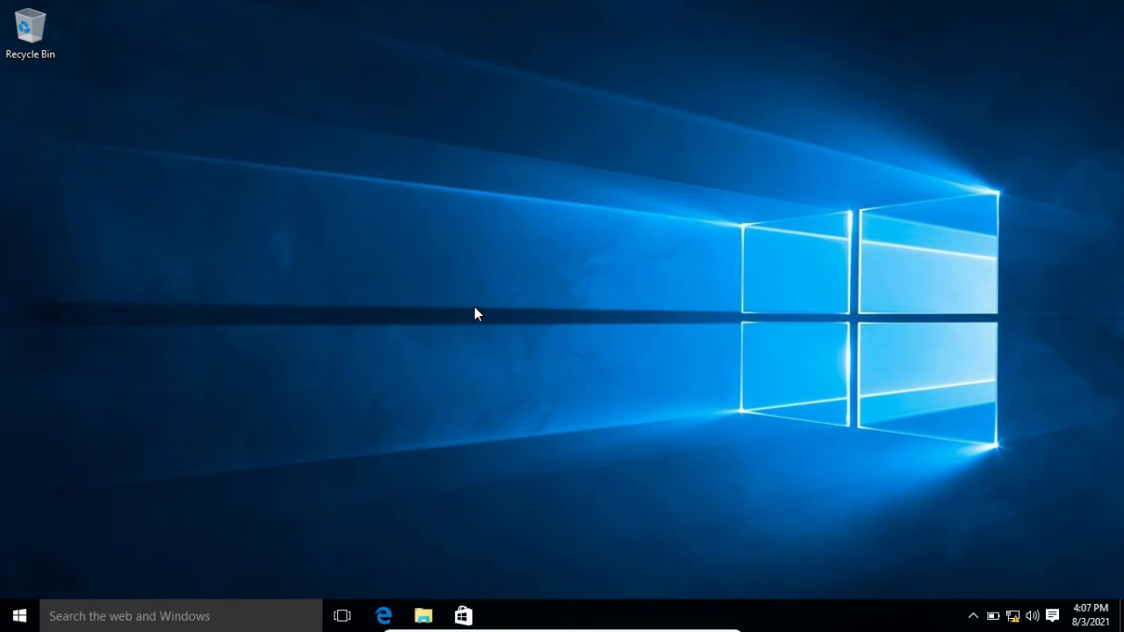
On the Windows 10 client, run getmac in Command Prompt and copy the listed physical address
{"action": "left_click", "coordinate": [143, 615]}
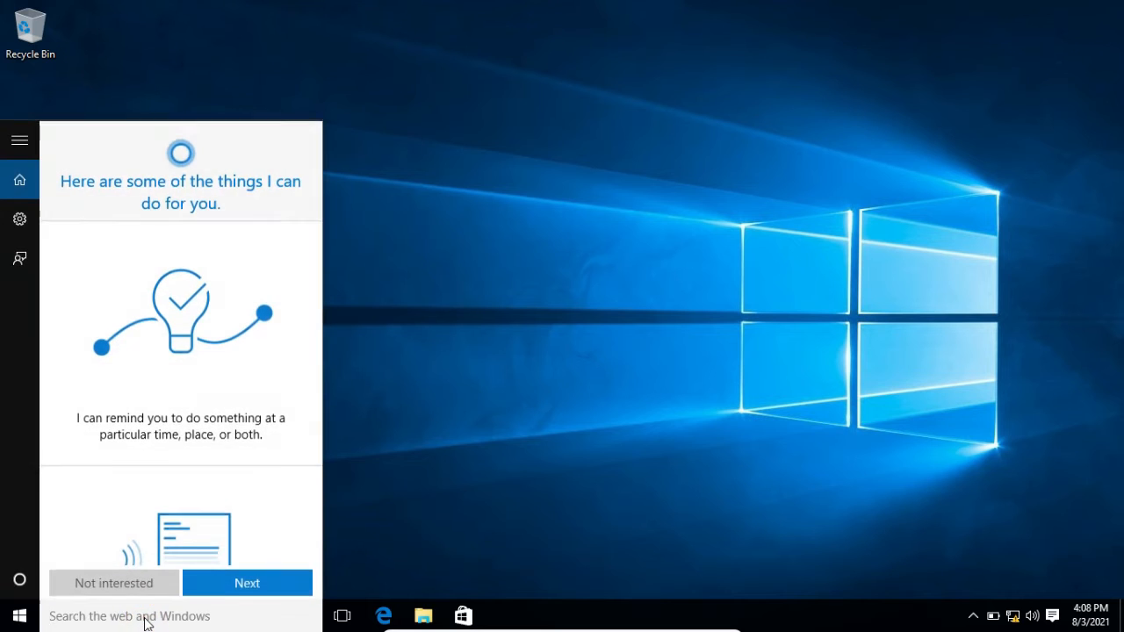
{"action": "type", "text": "cmd"}
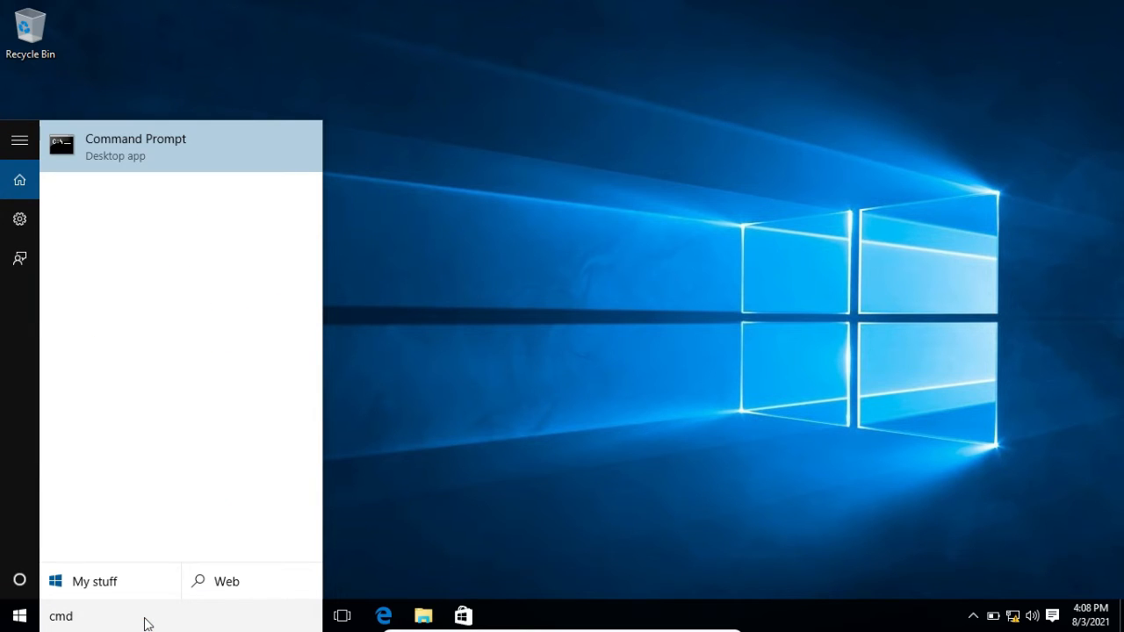
{"action": "key", "text": "Return"}
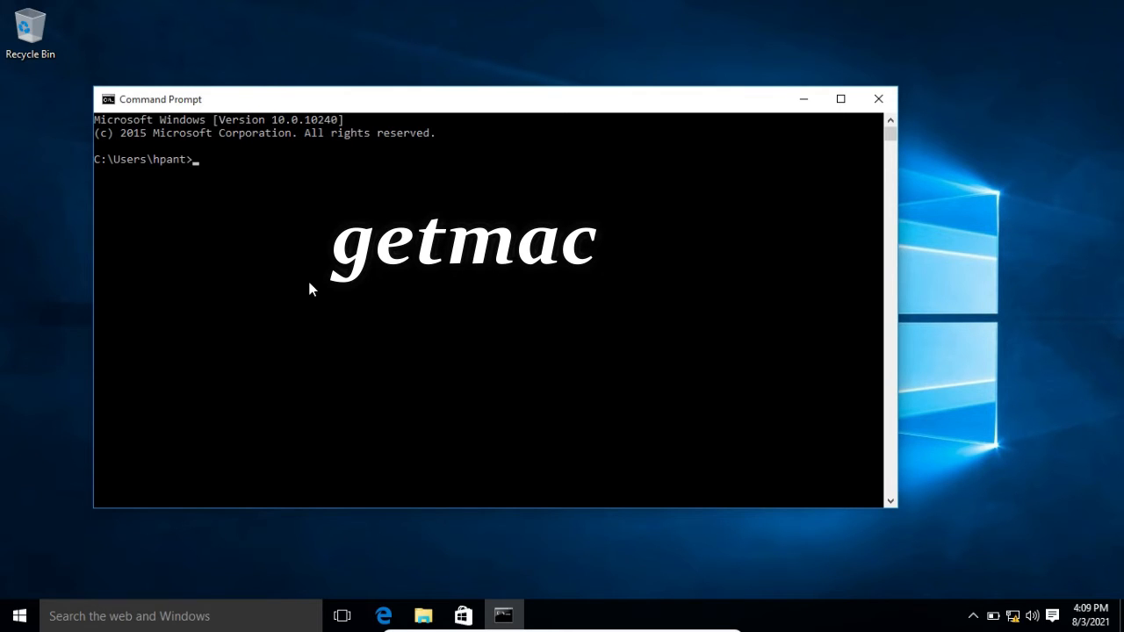
{"action": "type", "text": "getmac"}
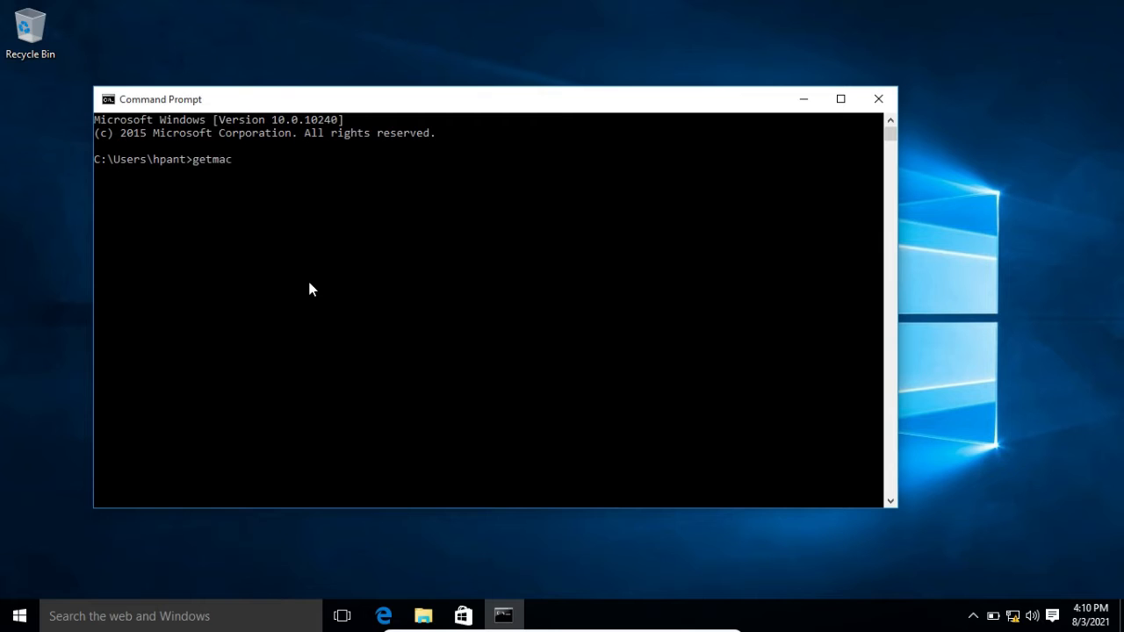
{"action": "key", "text": "Return"}
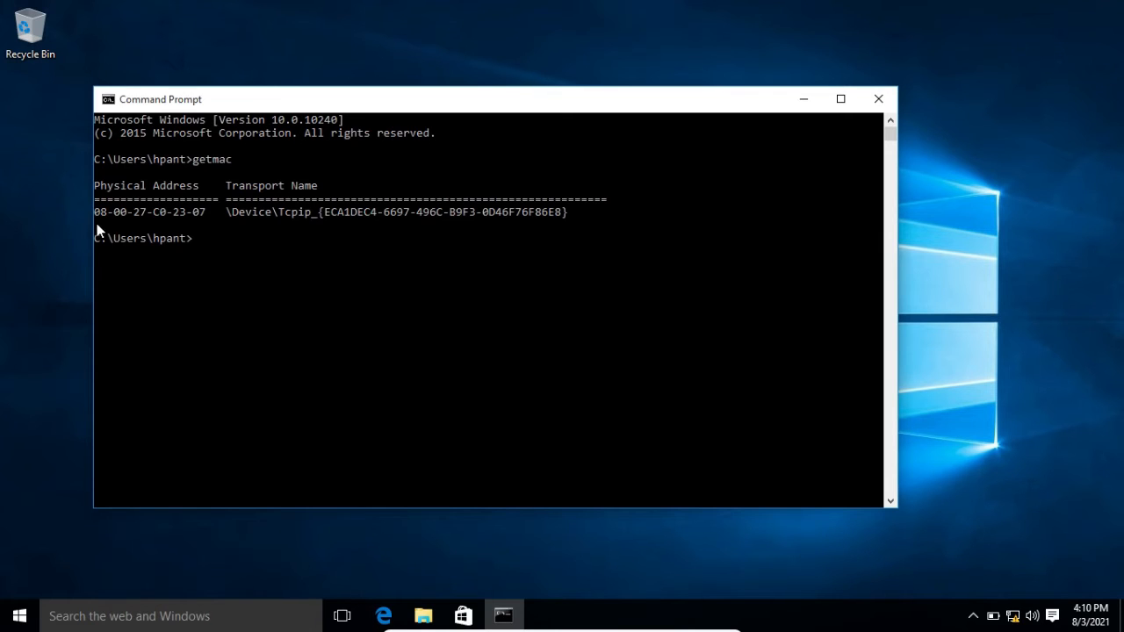
{"action": "left_click_drag", "start_coordinate": [97, 214], "coordinate": [208, 214]}
{"action": "key", "text": "ctrl+c"}
Run ipconfig /all on the client and highlight the Ethernet adapter's physical address and IPv4 address
{"action": "type", "text": "ig /all"}
{"action": "key", "text": "Return"}
{"action": "left_click_drag", "start_coordinate": [94, 162], "coordinate": [199, 164]}
{"action": "left_click_drag", "start_coordinate": [109, 212], "coordinate": [326, 213]}
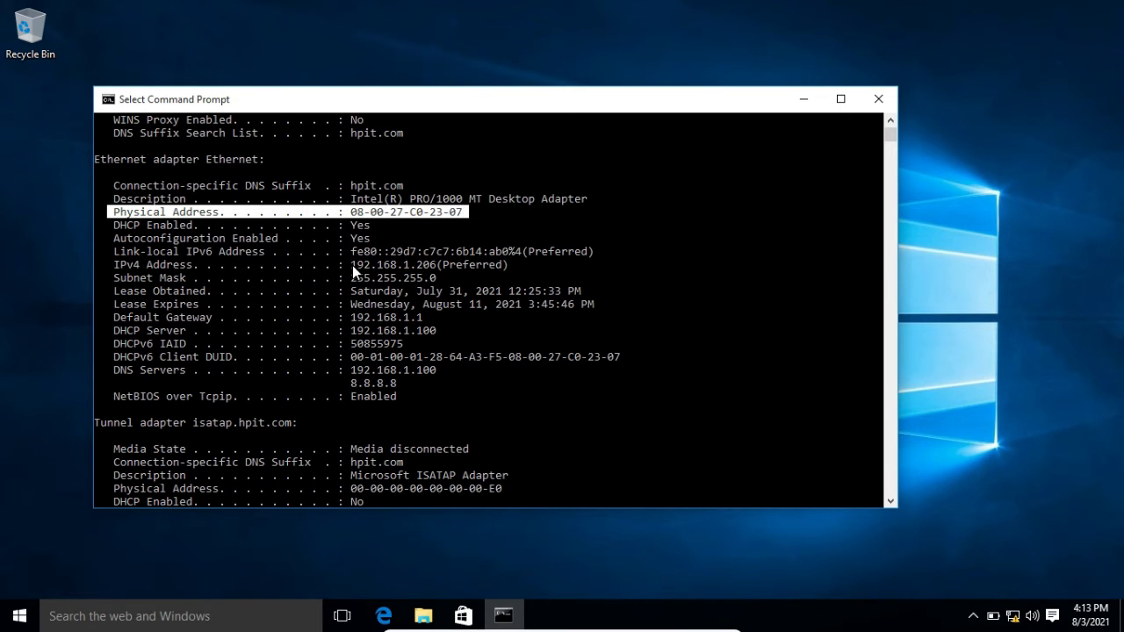
{"action": "left_click_drag", "start_coordinate": [351, 265], "coordinate": [412, 267]}
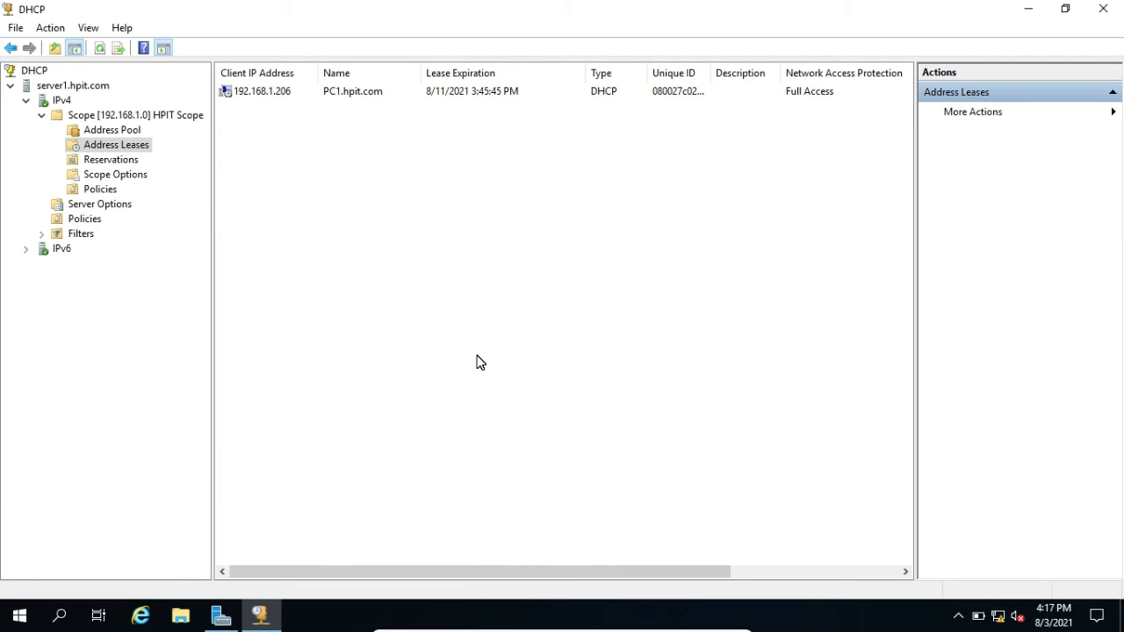
On the server, run arp -a in Command Prompt and copy the physical address listed for 192.168.1.206
{"action": "key", "text": "super"}
{"action": "type", "text": "cmd"}
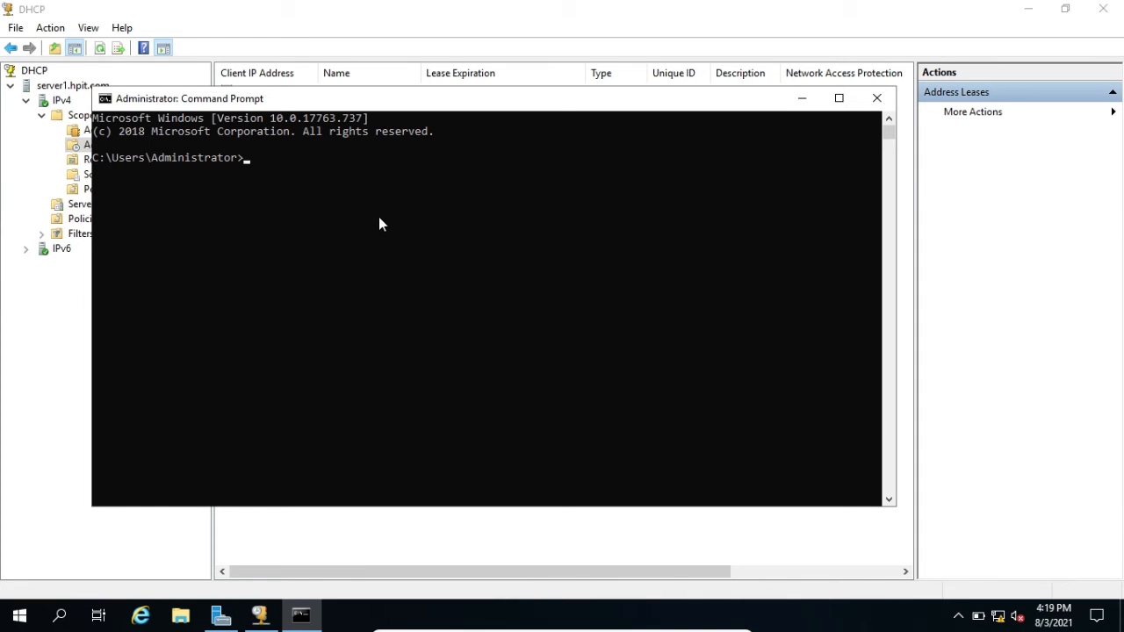
{"action": "type", "text": "arp -a"}
{"action": "key", "text": "Return"}
{"action": "left_click_drag", "start_coordinate": [107, 211], "coordinate": [191, 218]}
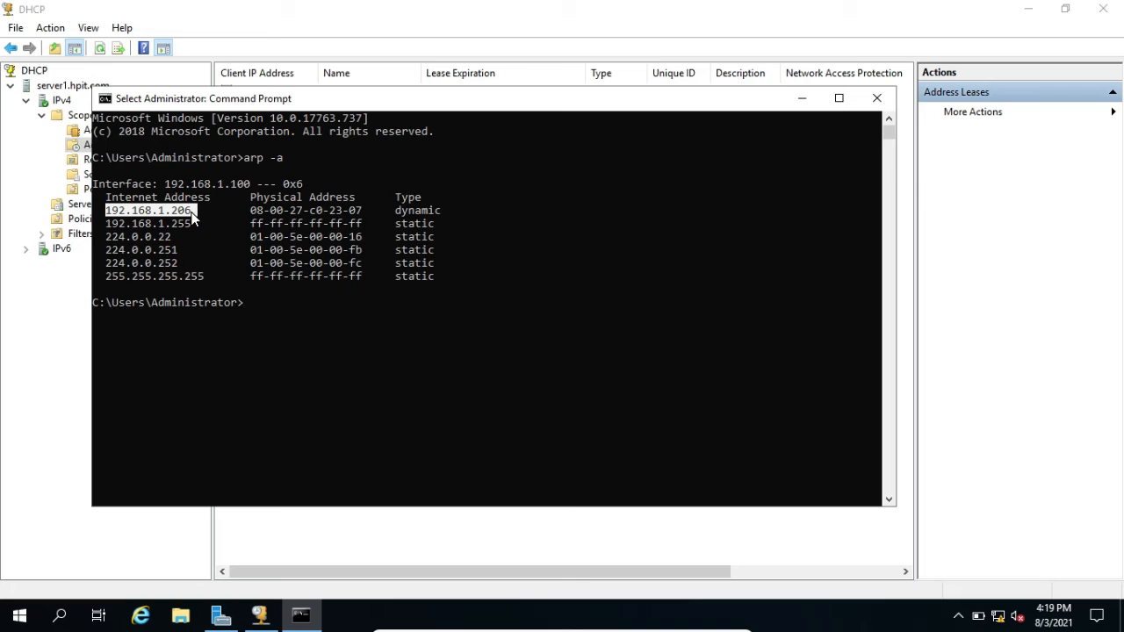
{"action": "left_click_drag", "start_coordinate": [388, 212], "coordinate": [442, 215]}
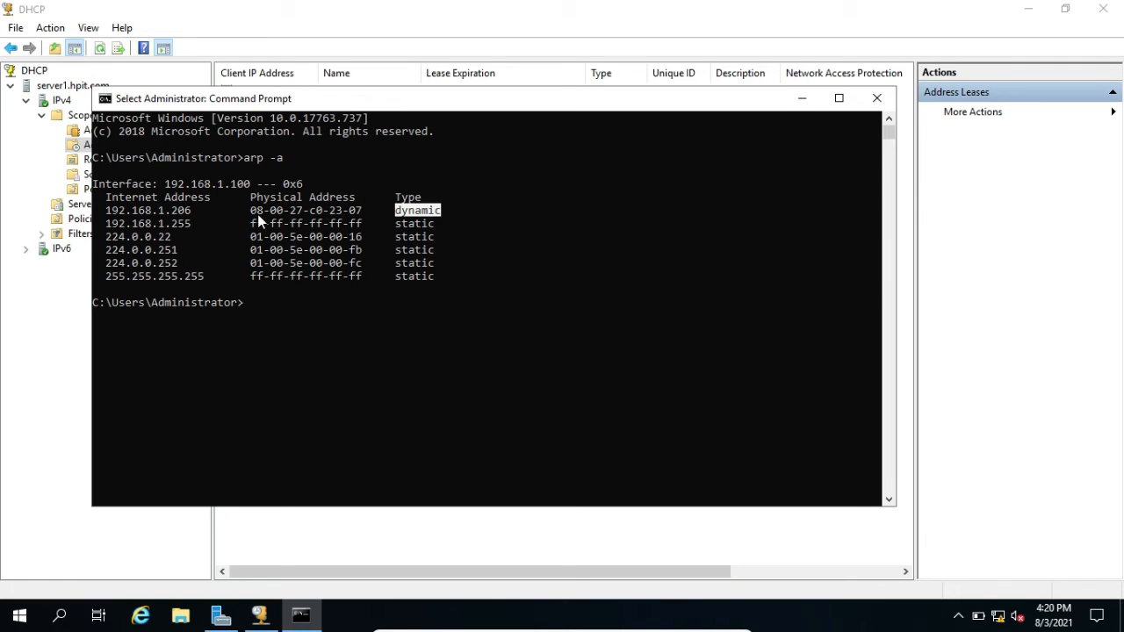
{"action": "left_click_drag", "start_coordinate": [250, 207], "coordinate": [363, 212]}
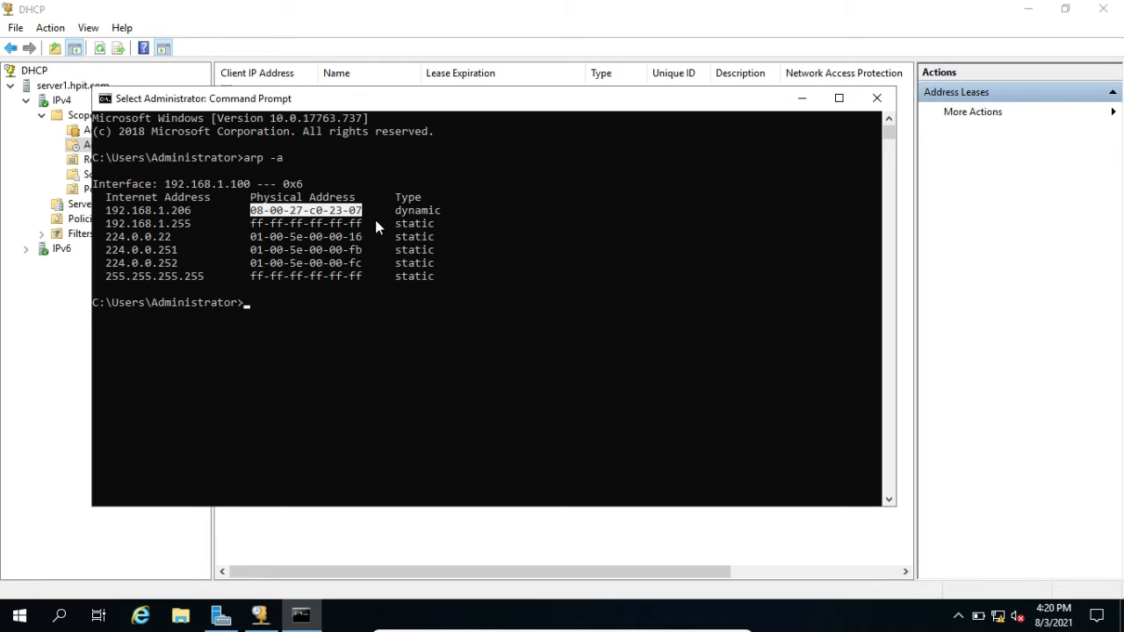
{"action": "right_click", "coordinate": [375, 220]}
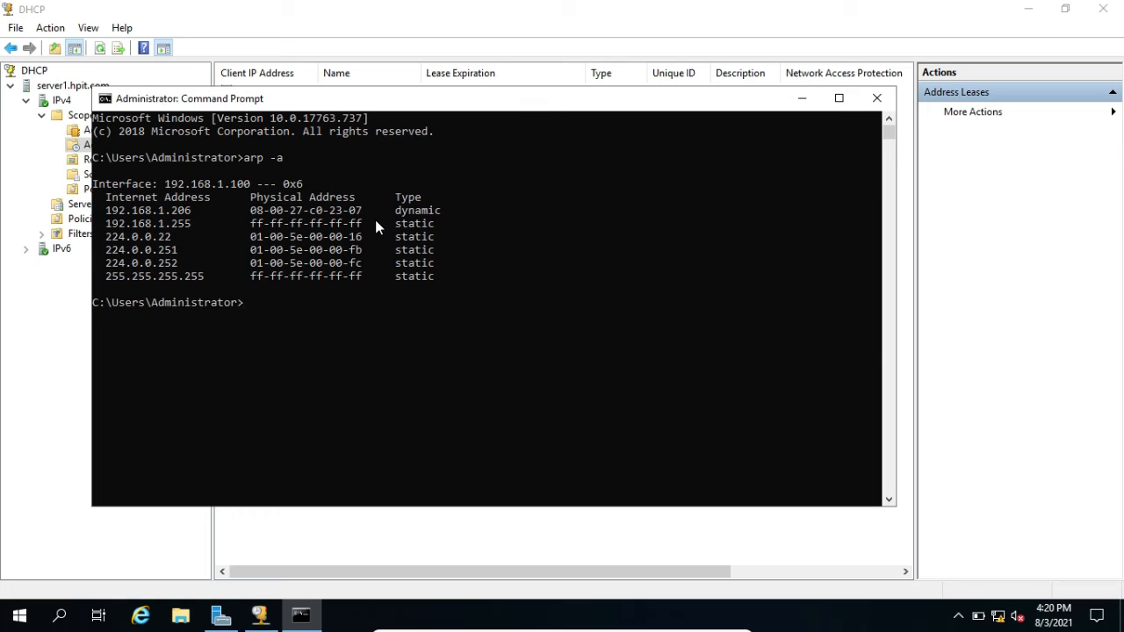
{"action": "left_click", "coordinate": [805, 100]}
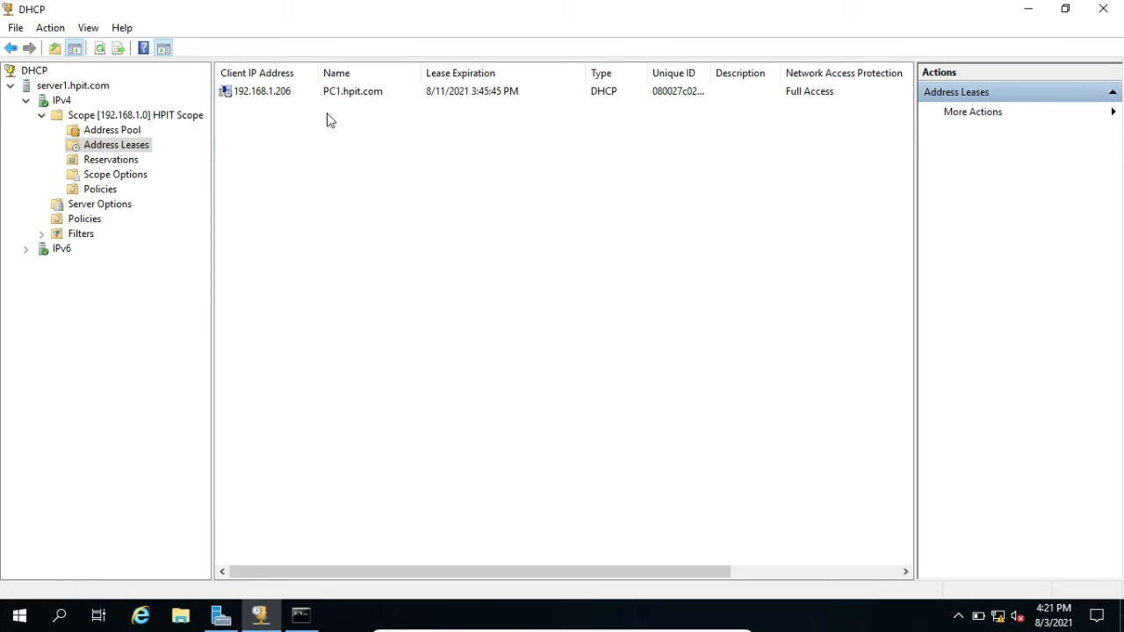
Add a DHCP reservation named Win 10 Client with IP address 192.168.1.215, MAC address 080027c02307 and supported types Both
{"action": "left_click", "coordinate": [334, 97]}
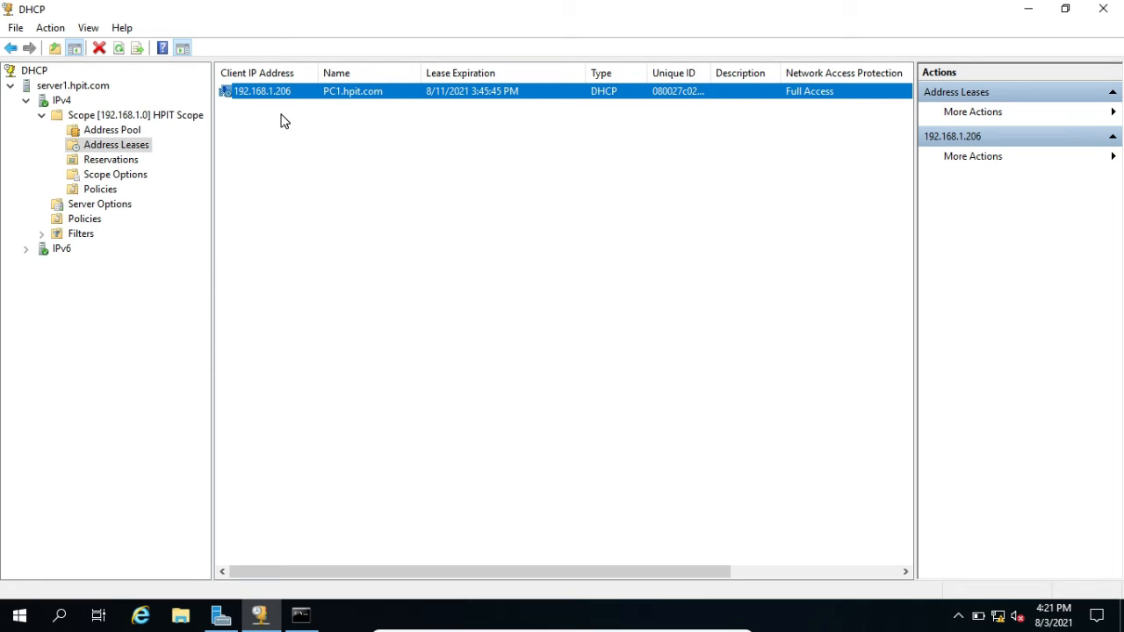
{"action": "left_click", "coordinate": [120, 165]}
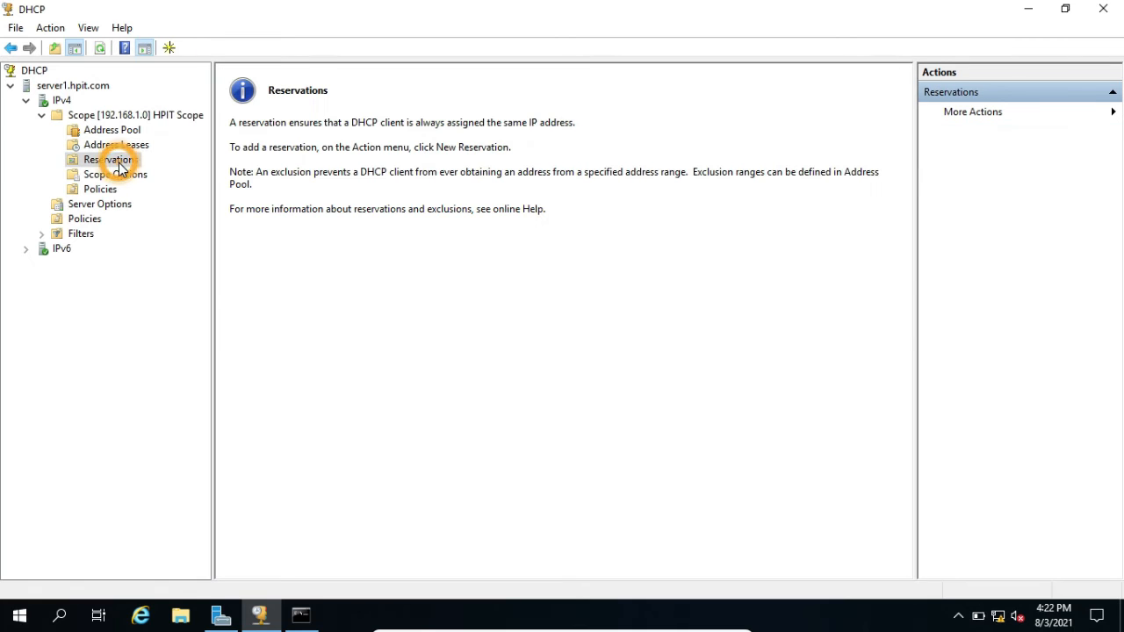
{"action": "right_click", "coordinate": [121, 167]}
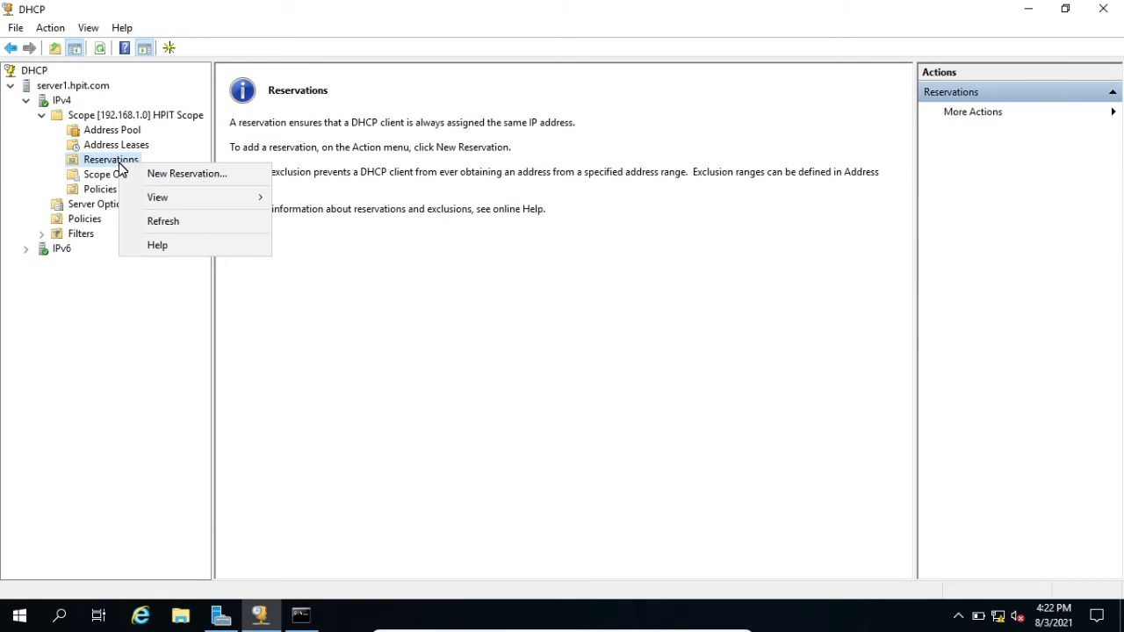
{"action": "left_click", "coordinate": [153, 173]}
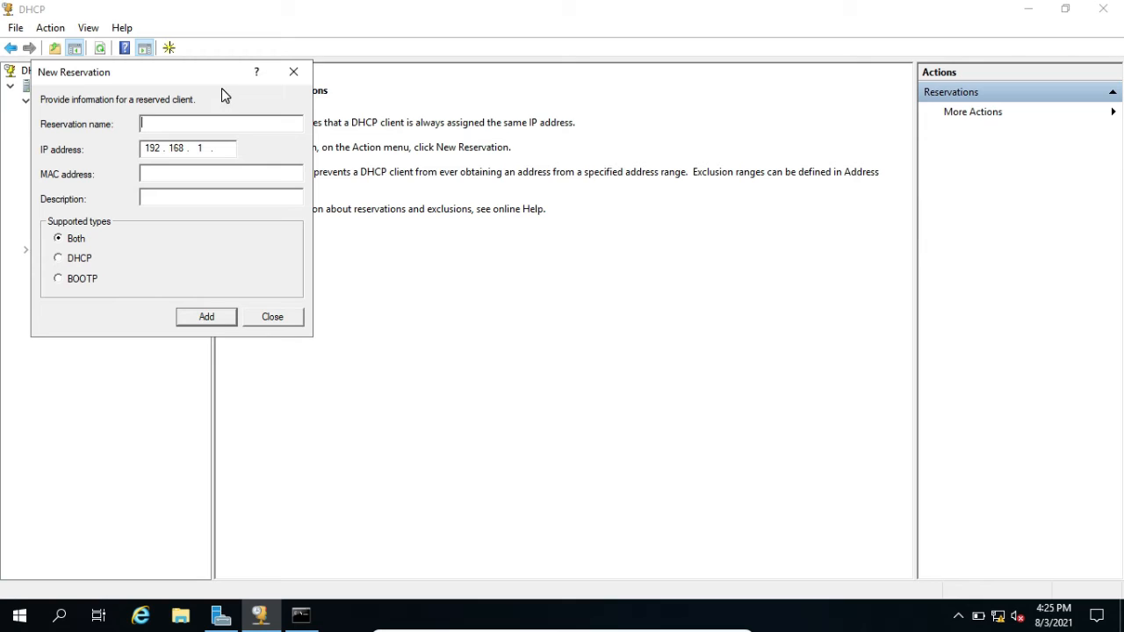
{"action": "type", "text": "Win 10 Client"}
{"action": "left_click", "coordinate": [226, 148]}
{"action": "type", "text": "215"}
{"action": "left_click", "coordinate": [209, 172]}
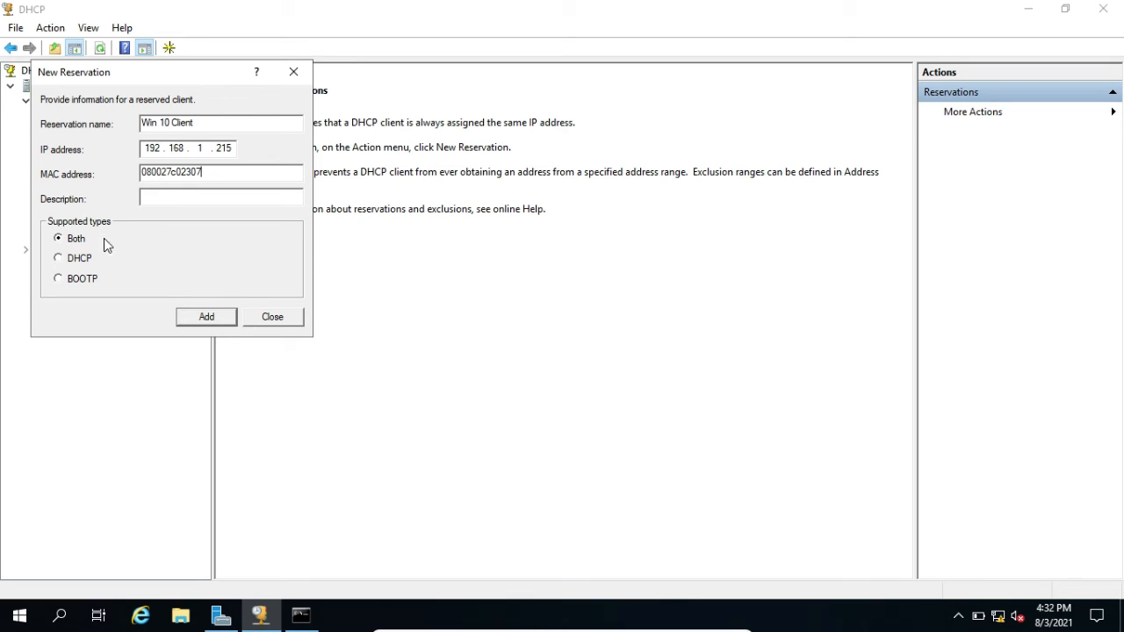
{"action": "left_click", "coordinate": [207, 317]}
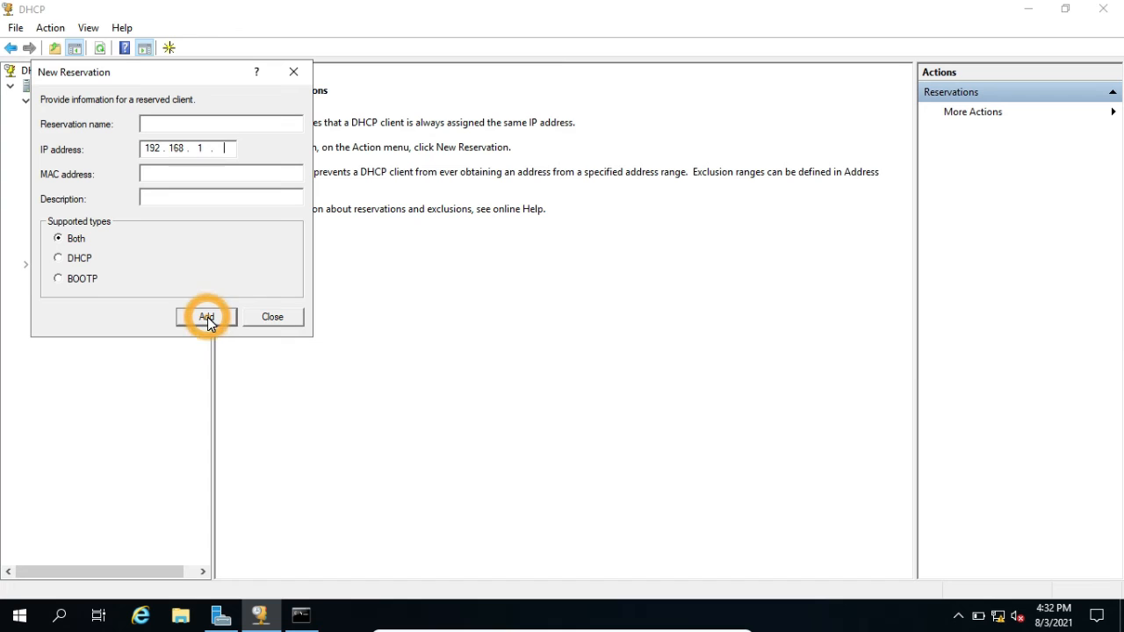
{"action": "left_click", "coordinate": [281, 317]}
Widen the console tree and display the Win 10 Client reservation under Reservations
{"action": "left_click_drag", "start_coordinate": [212, 213], "coordinate": [243, 213]}
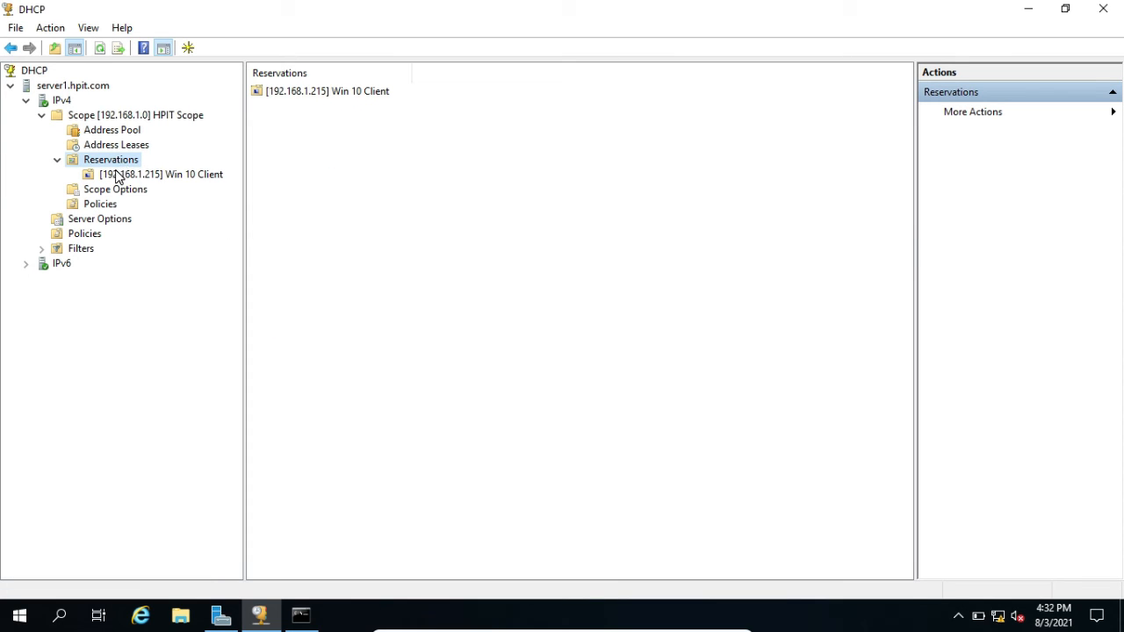
{"action": "left_click", "coordinate": [159, 178]}
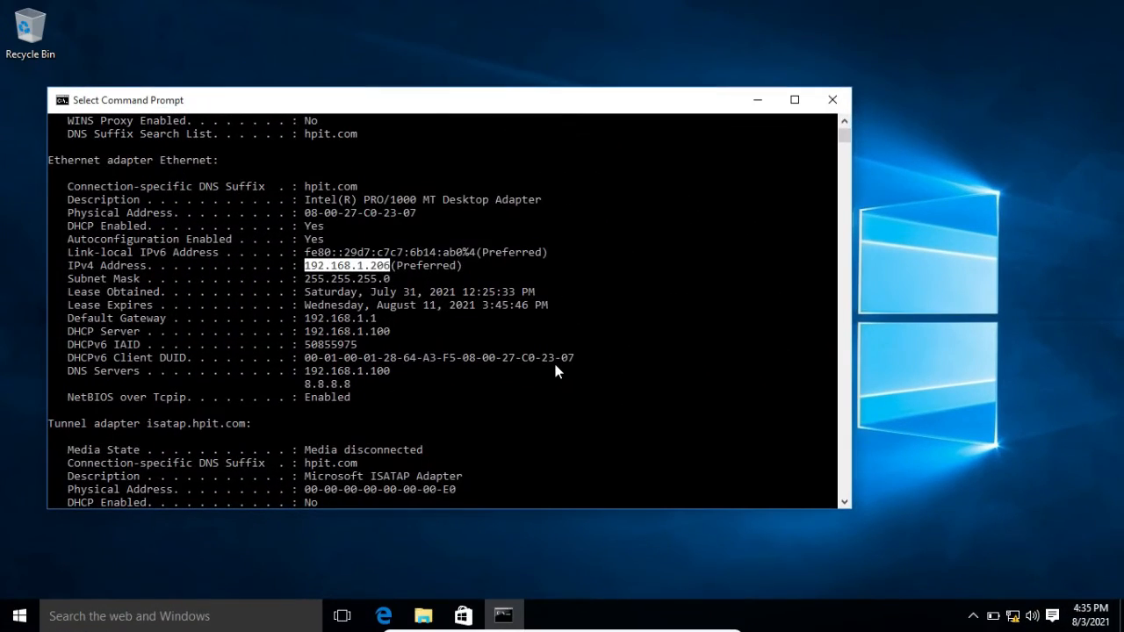
On the Windows 10 client, release the current IP address with ipconfig /release in Command Prompt
{"action": "left_click", "coordinate": [553, 360]}
{"action": "scroll", "coordinate": [553, 360], "scroll_direction": "down", "scroll_amount": 9}
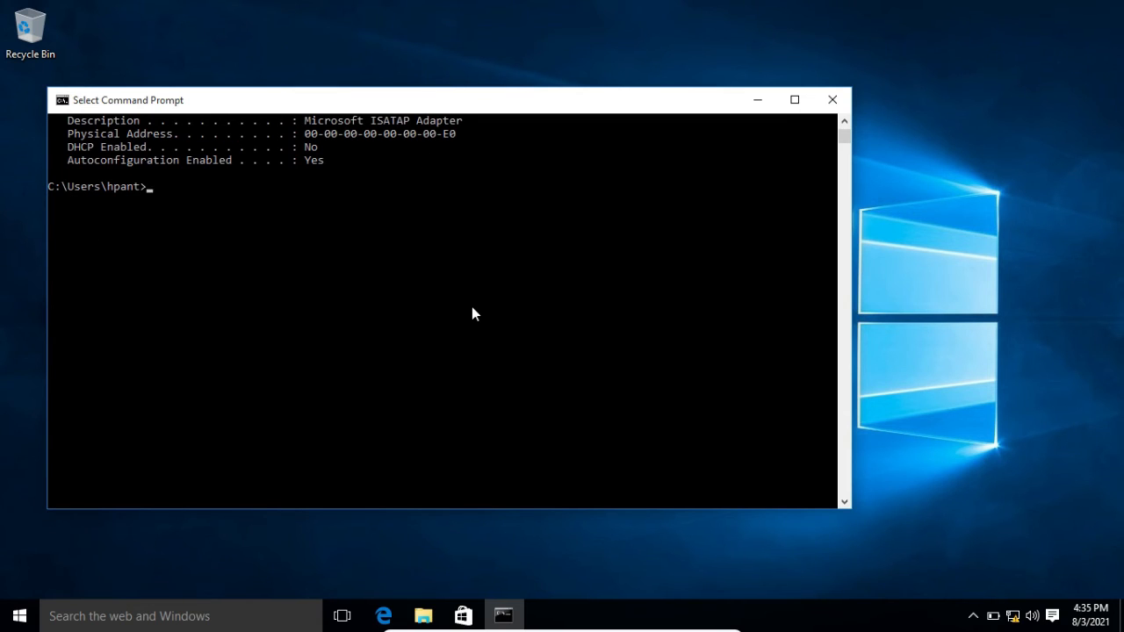
{"action": "type", "text": "ip"}
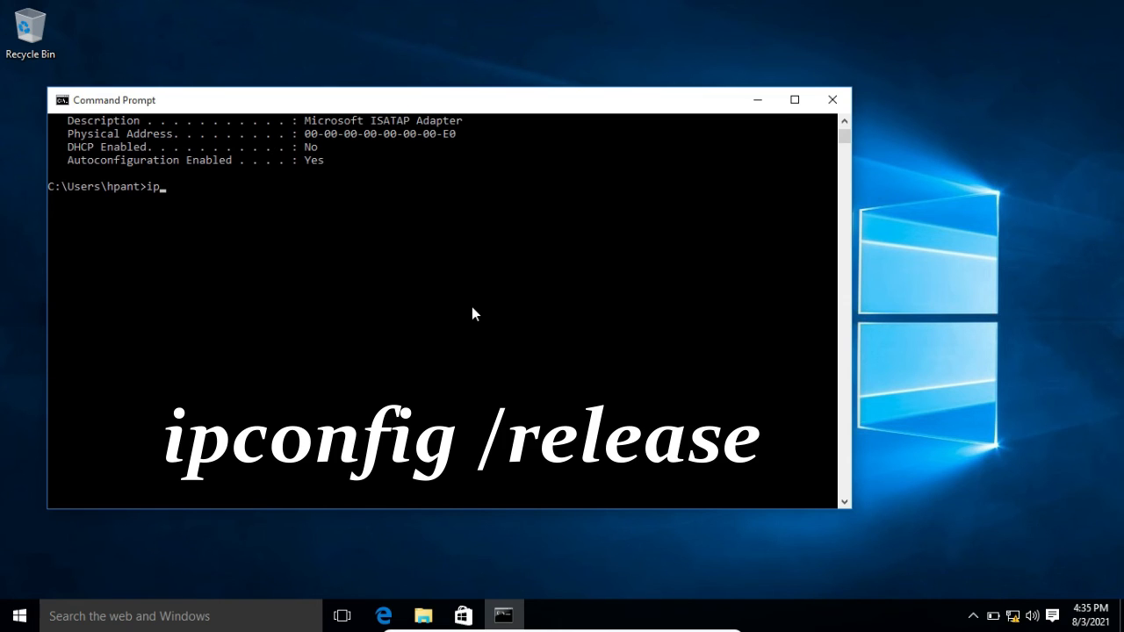
{"action": "type", "text": "config /release"}
{"action": "key", "text": "Return"}
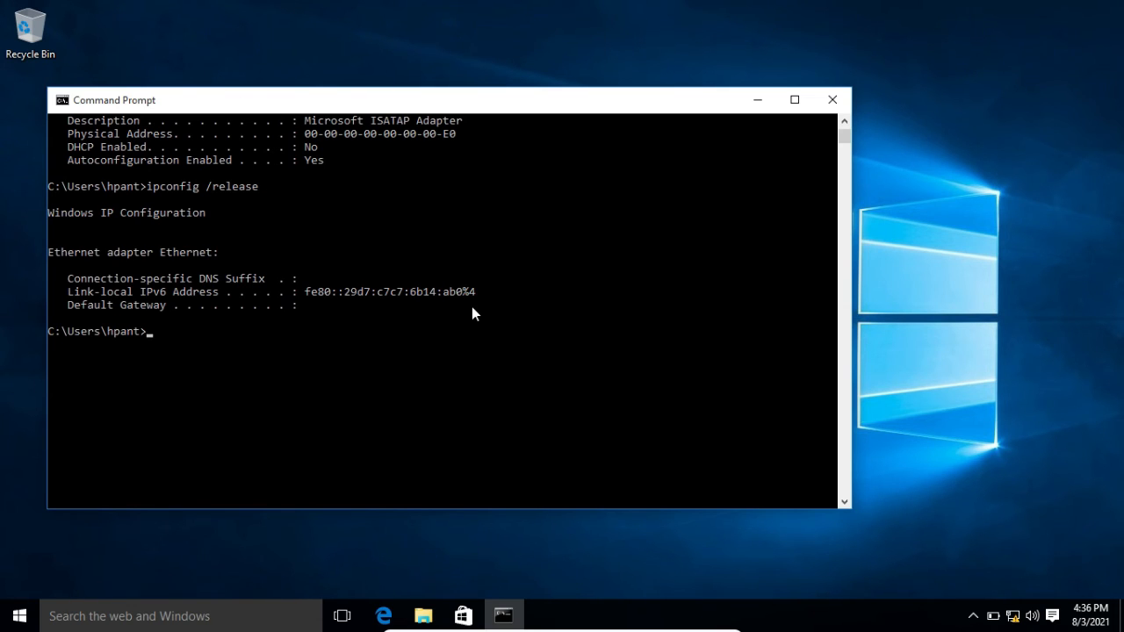
Request a new lease on the client with ipconfig /renew and highlight the Ethernet adapter's IPv4 address
{"action": "type", "text": "ipconfig"}
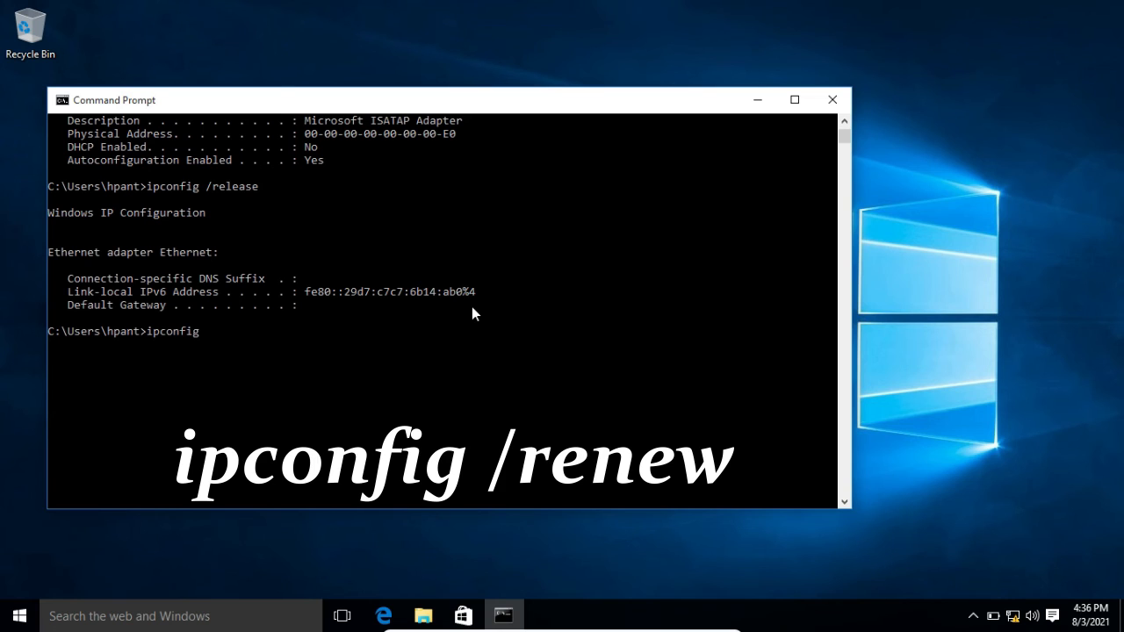
{"action": "type", "text": " /renew"}
{"action": "key", "text": "Return"}
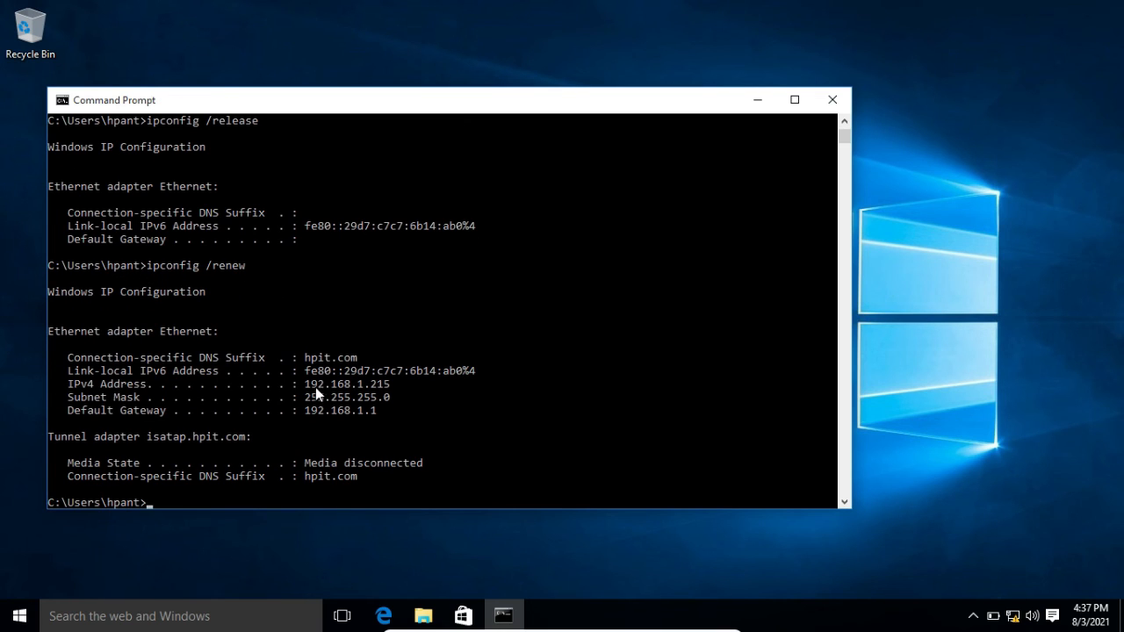
{"action": "left_click_drag", "start_coordinate": [305, 389], "coordinate": [384, 392]}
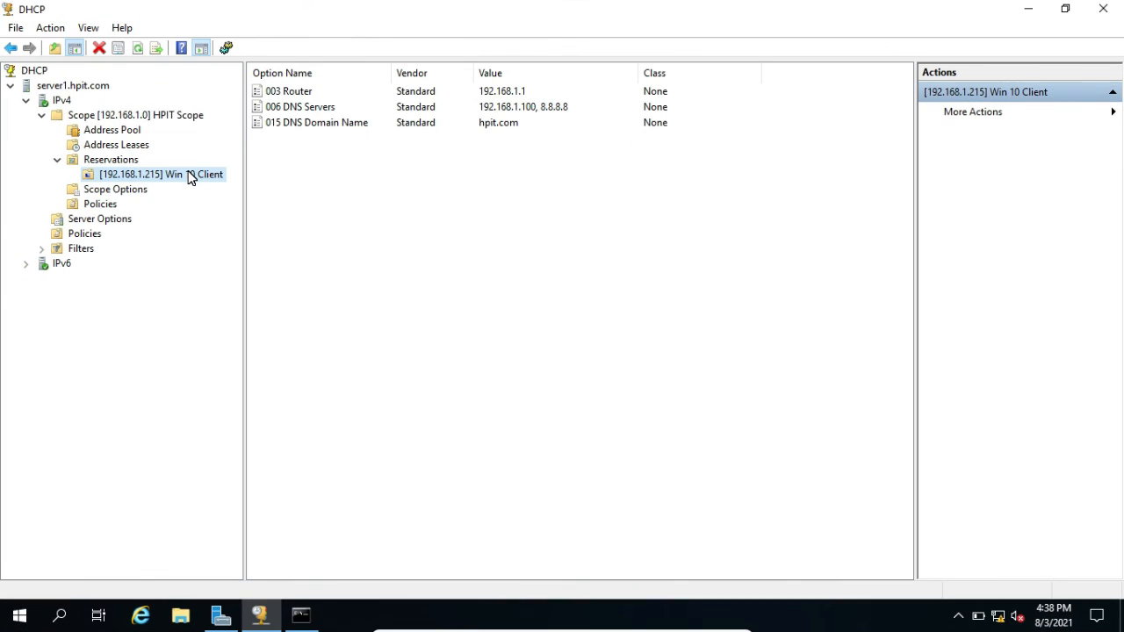
On the DHCP server, display the scope's Address Leases, refresh the list and select the lease for 192.168.1.215
{"action": "left_click", "coordinate": [123, 149]}
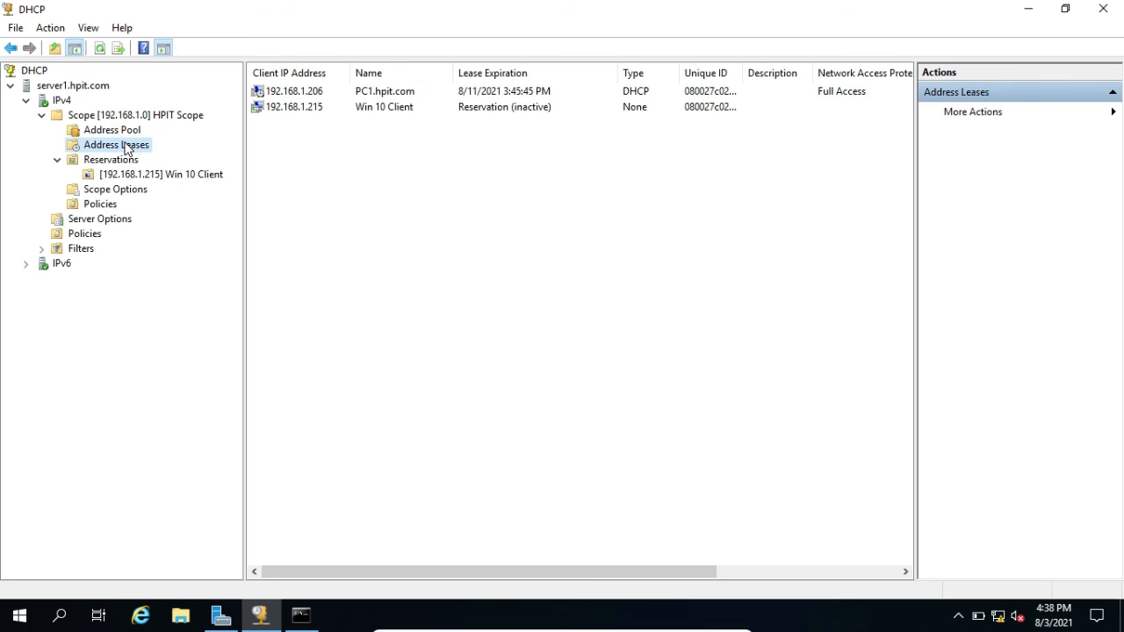
{"action": "left_click", "coordinate": [101, 49]}
{"action": "left_click", "coordinate": [353, 93]}
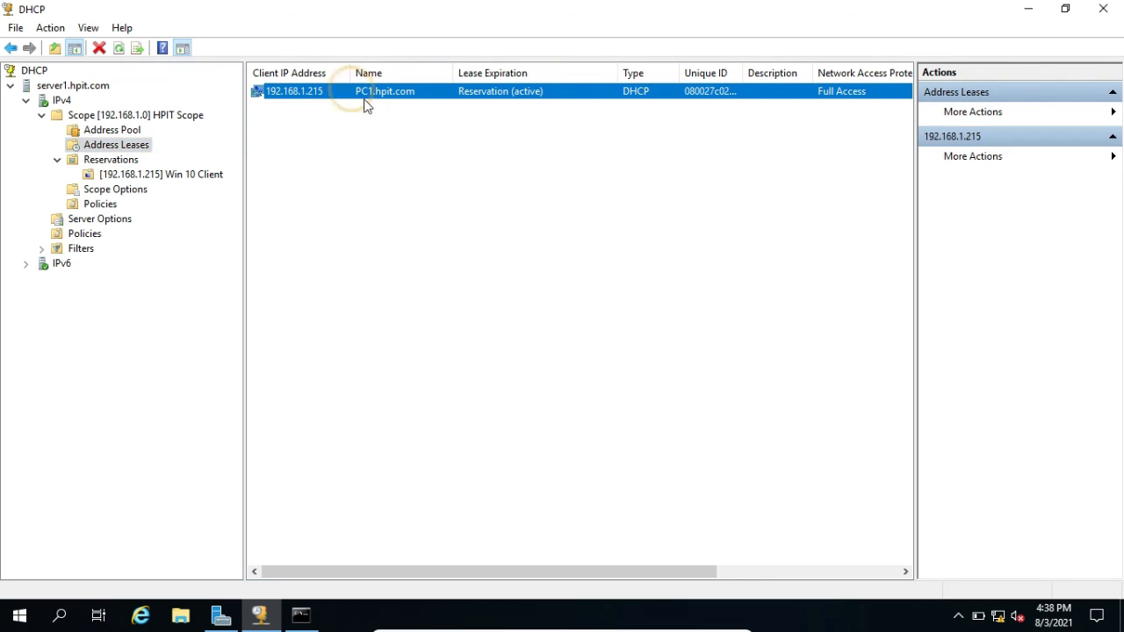